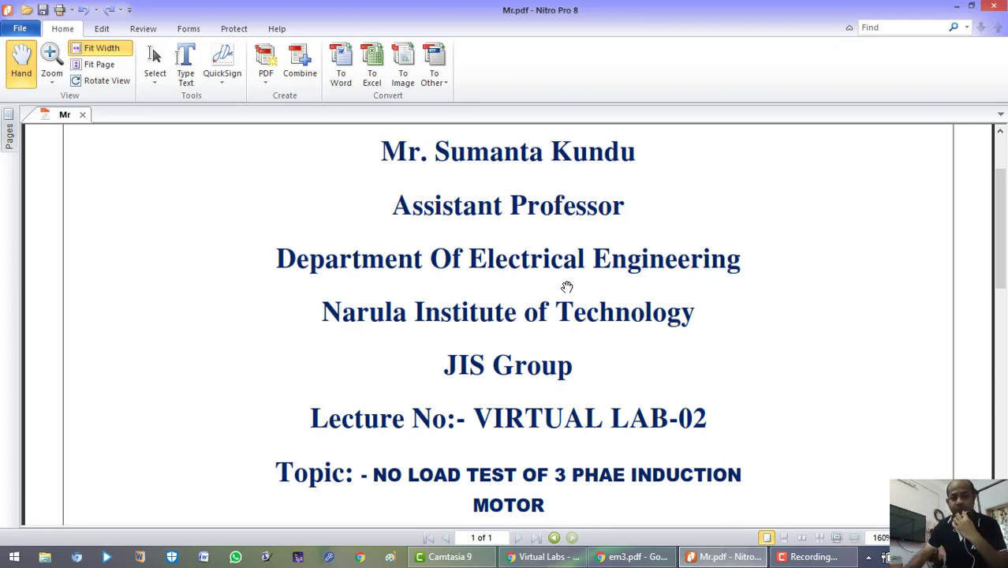
# - Switch to the Virtual Labs page in Chrome and open the No-Load Test from the Electrical Machines (IITG) Lab
pyautogui.click(543, 558)
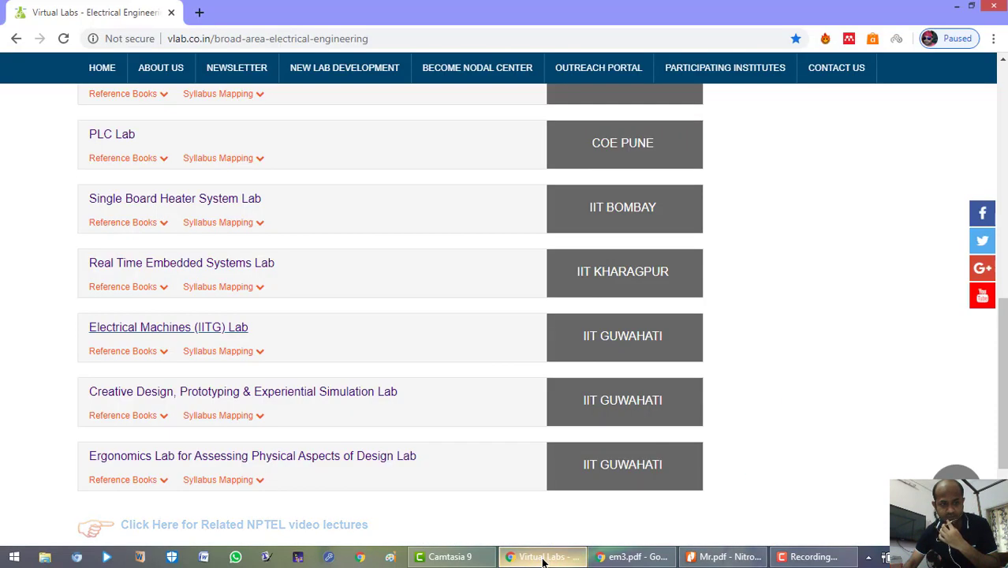
pyautogui.click(219, 332)
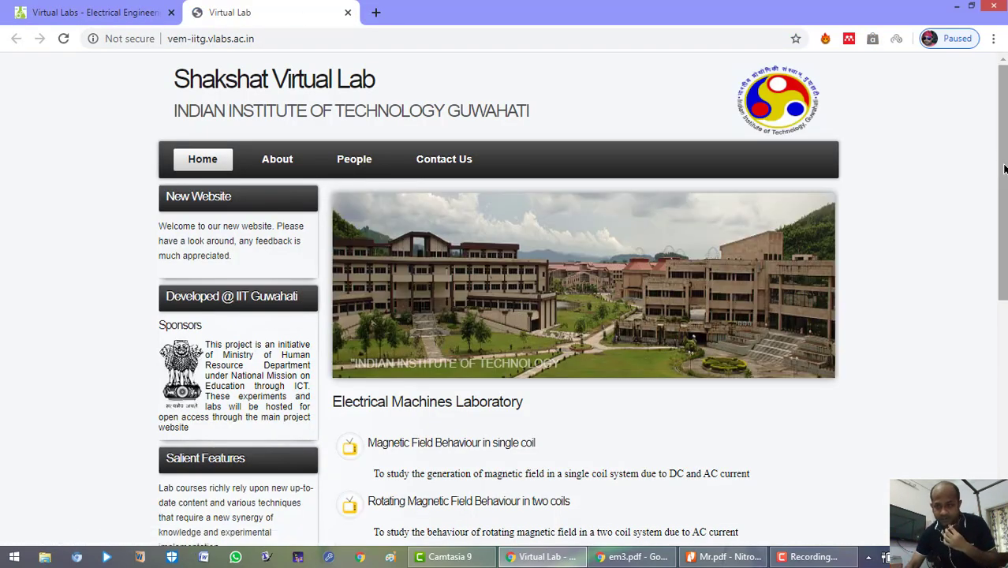
pyautogui.scroll(-4, 989, 284)
pyautogui.scroll(-2, 989, 284)
pyautogui.click(418, 356)
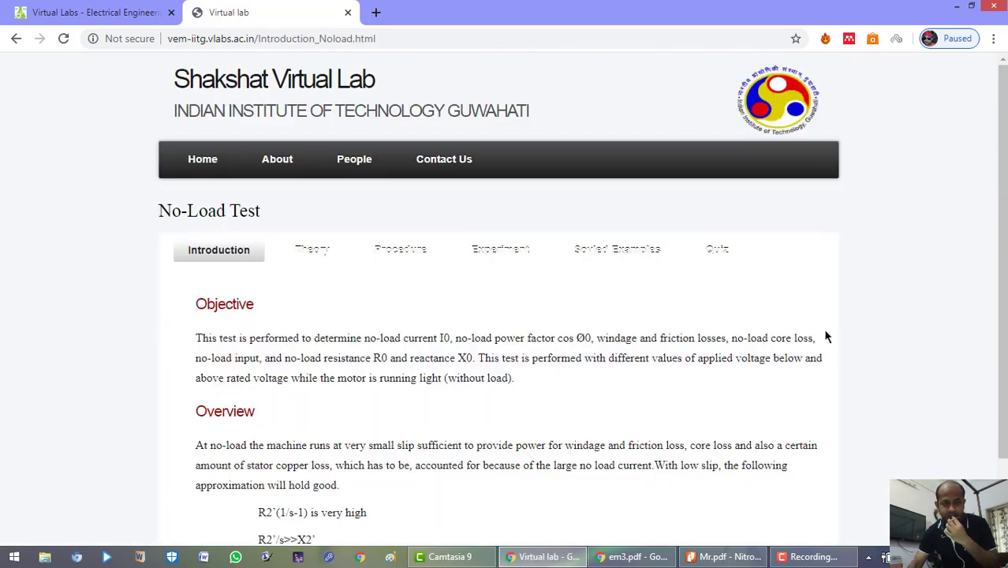
# - Open the No-Load Test's connection procedure and load its Experiment page in a separate tab
pyautogui.click(407, 256)
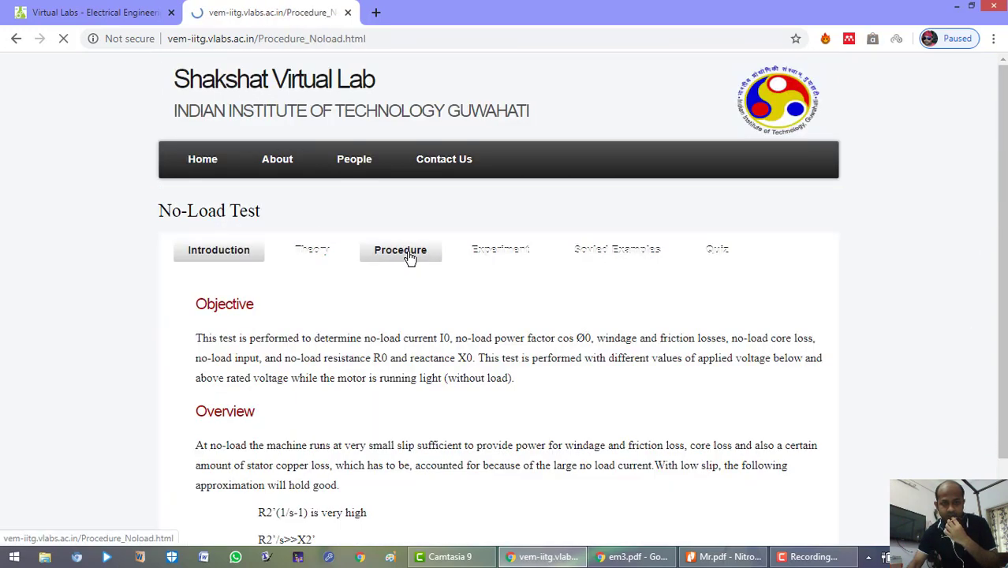
pyautogui.rightClick(504, 258)
pyautogui.click(522, 262)
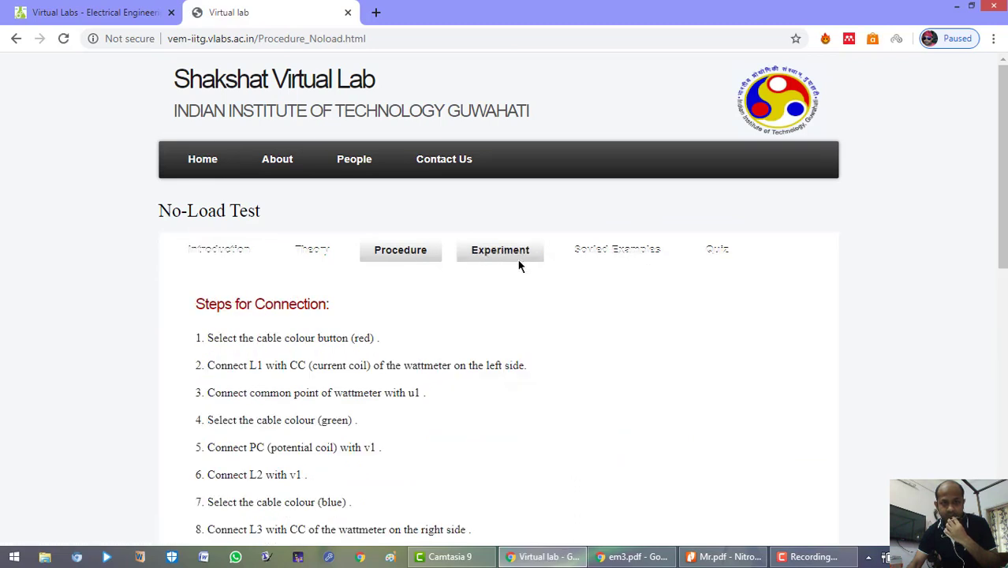
pyautogui.click(430, 18)
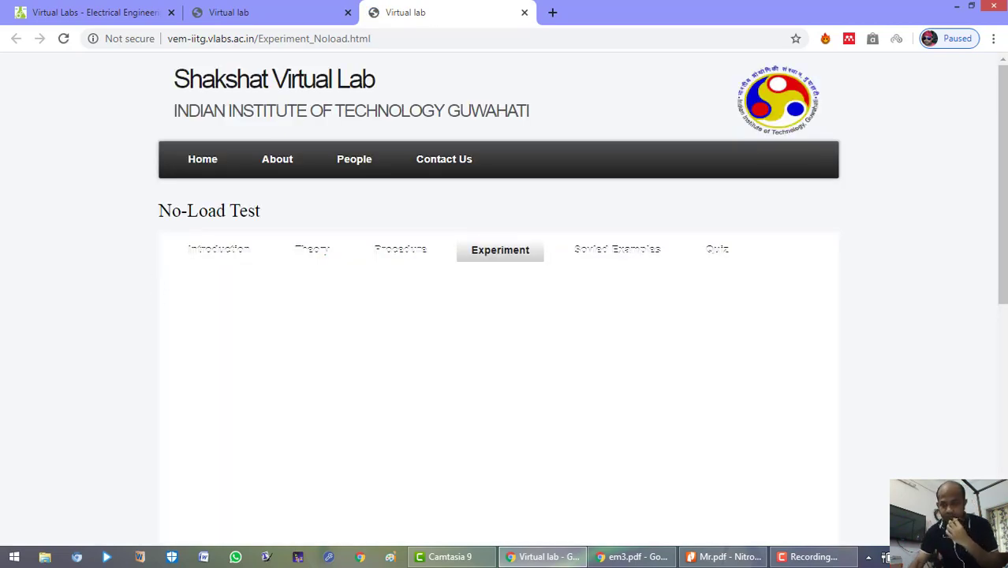
pyautogui.moveTo(999, 124); pyautogui.dragTo(1003, 222)
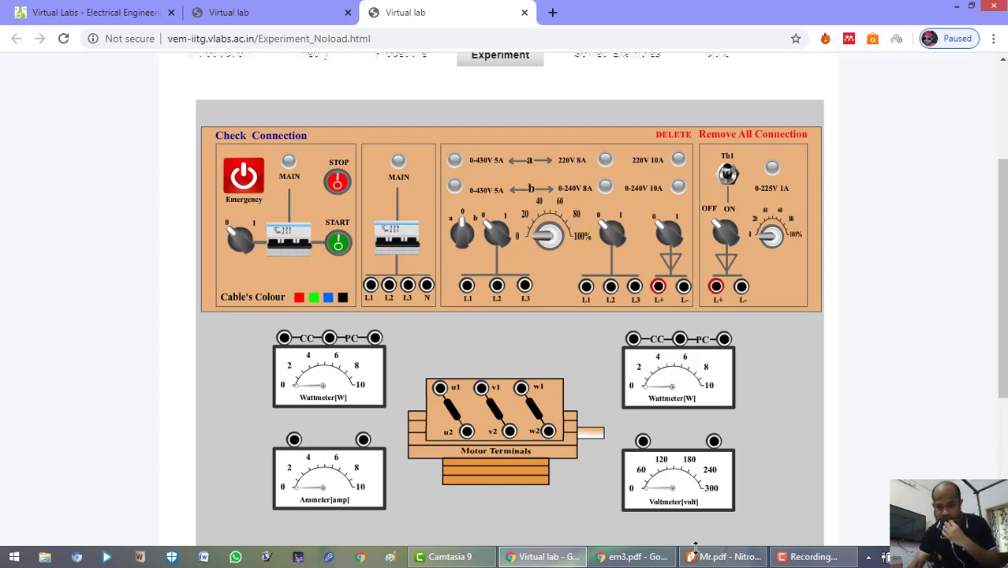
# - Switch to em3.pdf and examine the no-load test's theory, calculations and per-phase equivalent circuit
pyautogui.click(572, 562)
pyautogui.click(569, 560)
pyautogui.click(619, 561)
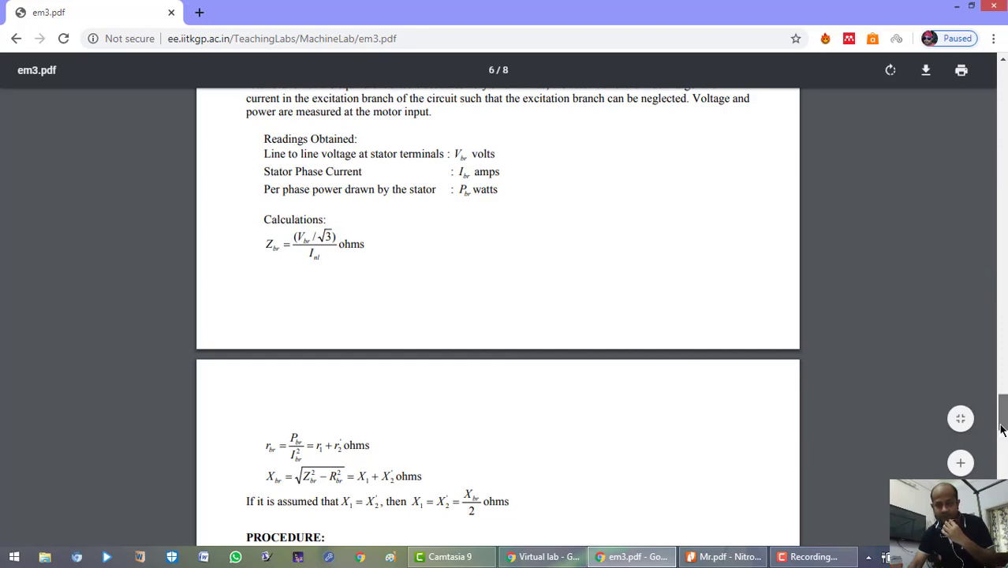
pyautogui.moveTo(1001, 426); pyautogui.dragTo(1004, 407)
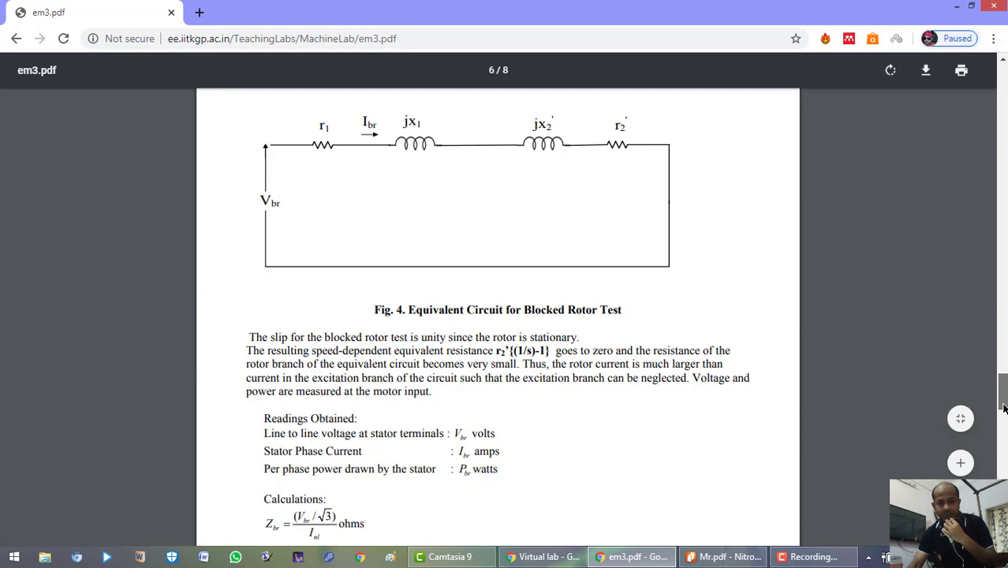
pyautogui.moveTo(1003, 406); pyautogui.dragTo(1004, 110)
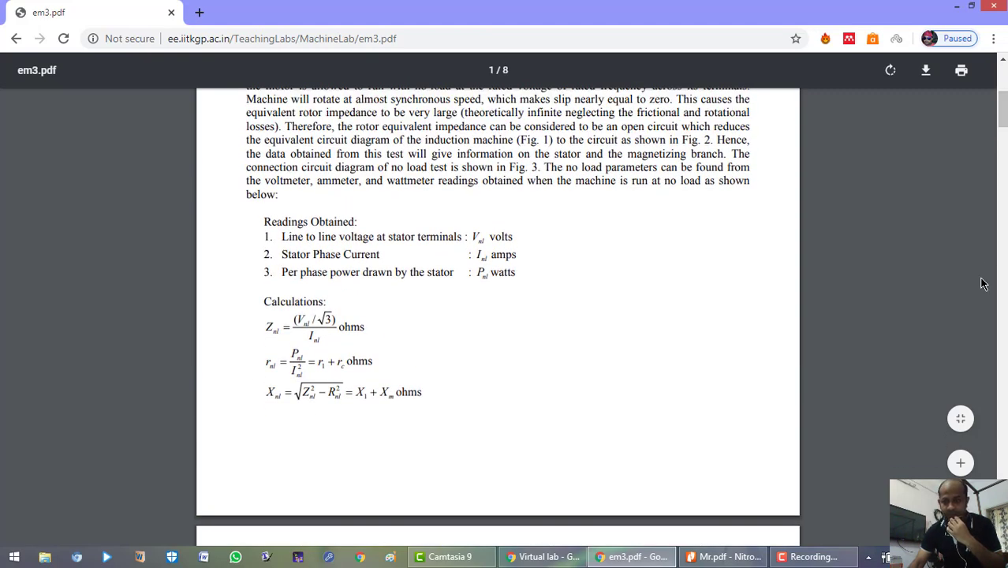
pyautogui.moveTo(995, 117); pyautogui.dragTo(1001, 161)
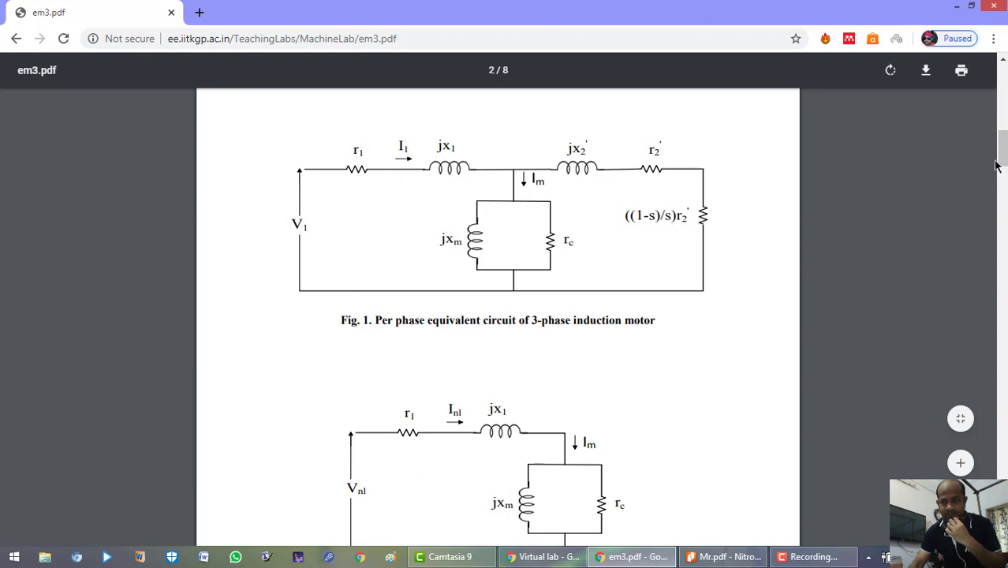
pyautogui.moveTo(1002, 150); pyautogui.dragTo(1002, 114)
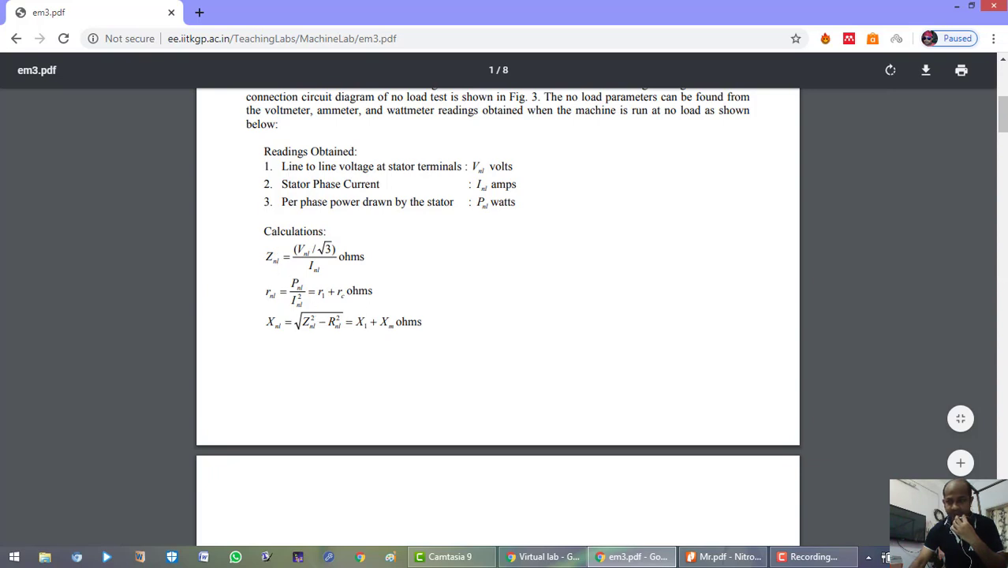
pyautogui.scroll(-4, 498, 316)
pyautogui.moveTo(1004, 144); pyautogui.dragTo(992, 110)
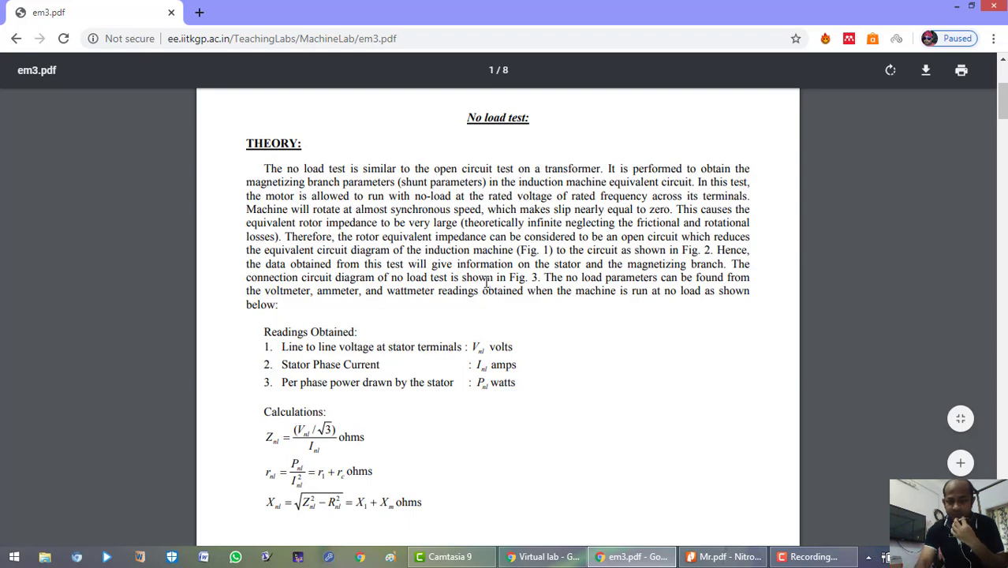
# - Look through em3.pdf from the no-load theory to the blocked rotor test's circuit, calculations and procedure
pyautogui.scroll(-4, 486, 282)
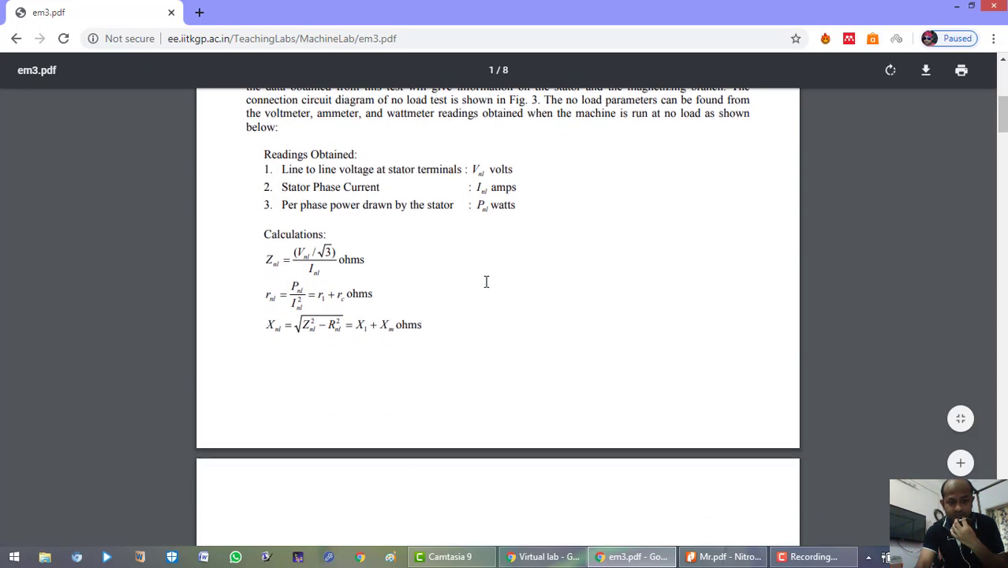
pyautogui.scroll(-10, 486, 281)
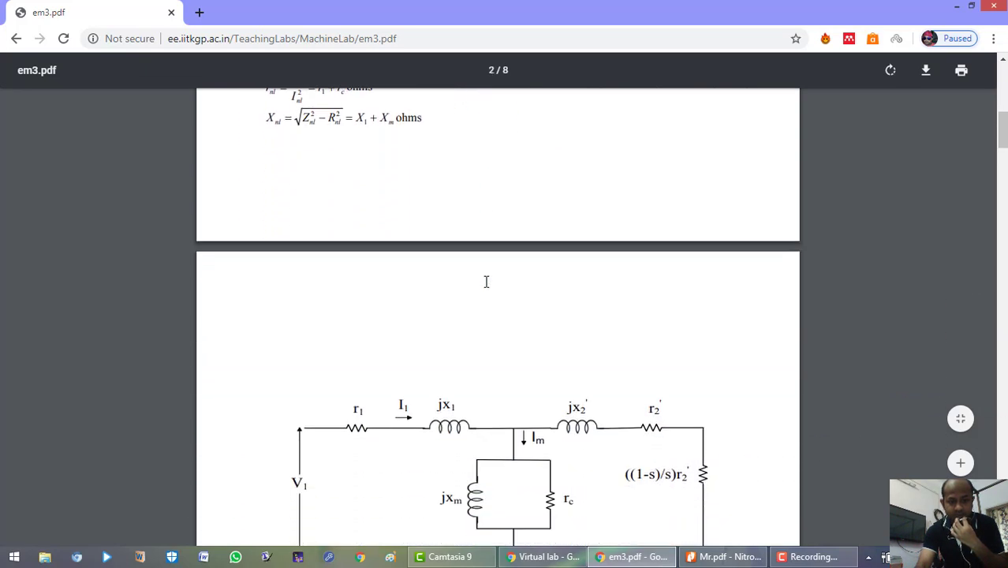
pyautogui.scroll(-6, 486, 282)
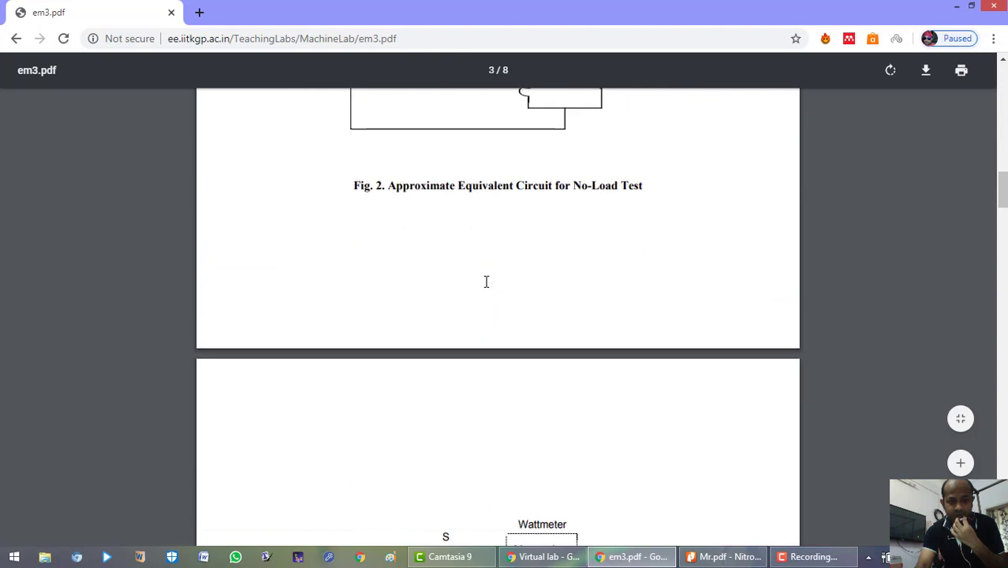
pyautogui.scroll(-12, 486, 281)
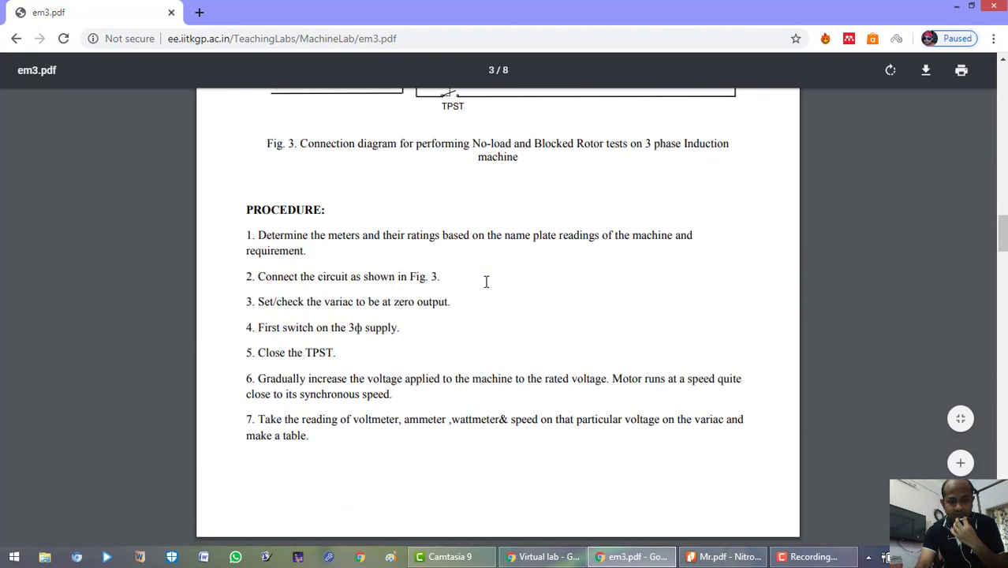
pyautogui.scroll(-12, 486, 282)
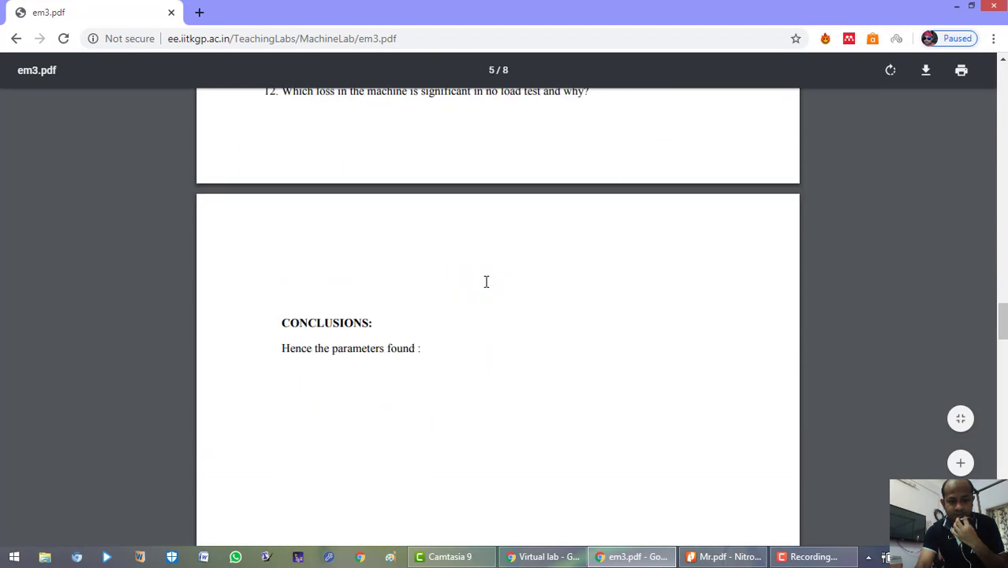
pyautogui.scroll(-12, 486, 282)
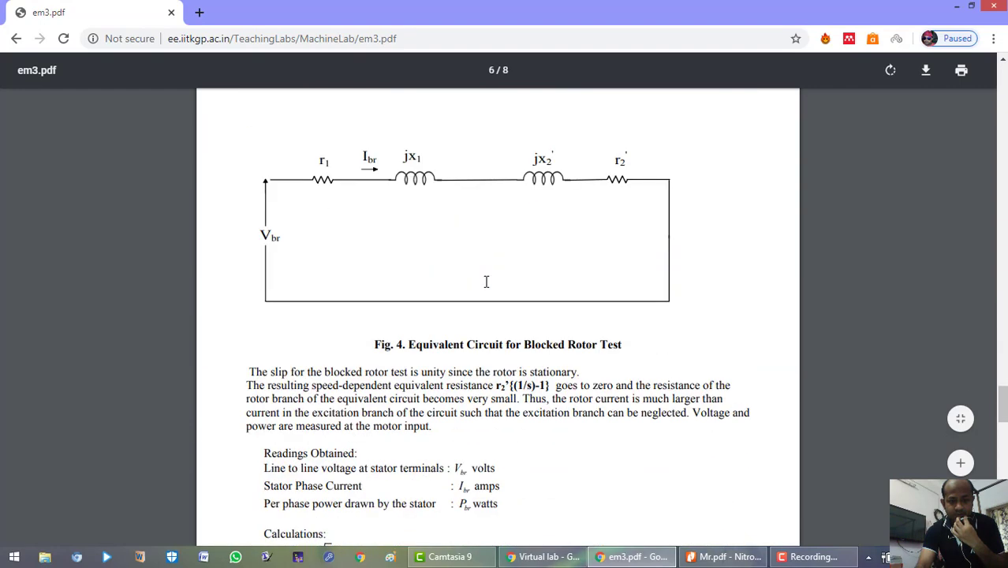
pyautogui.scroll(1, 486, 282)
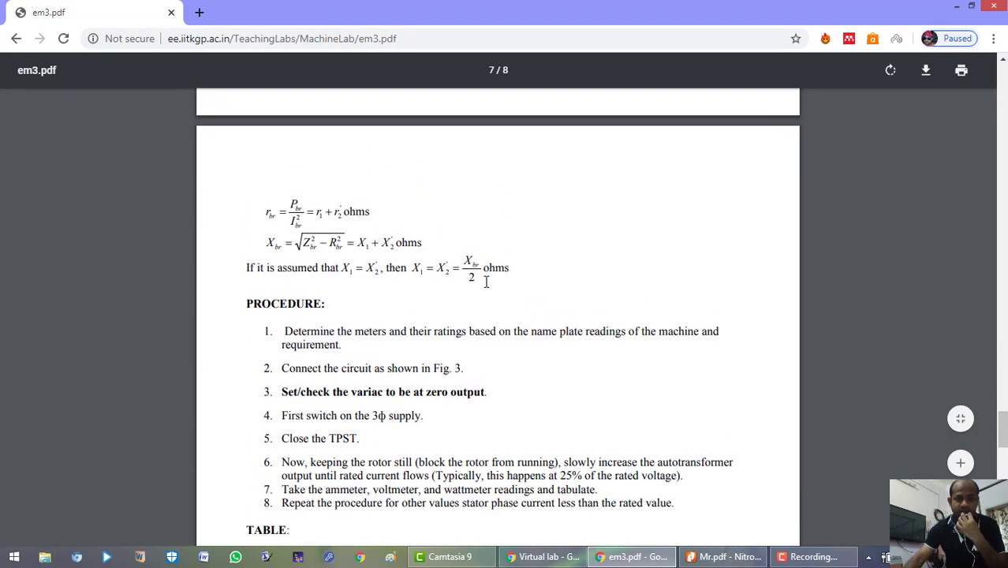
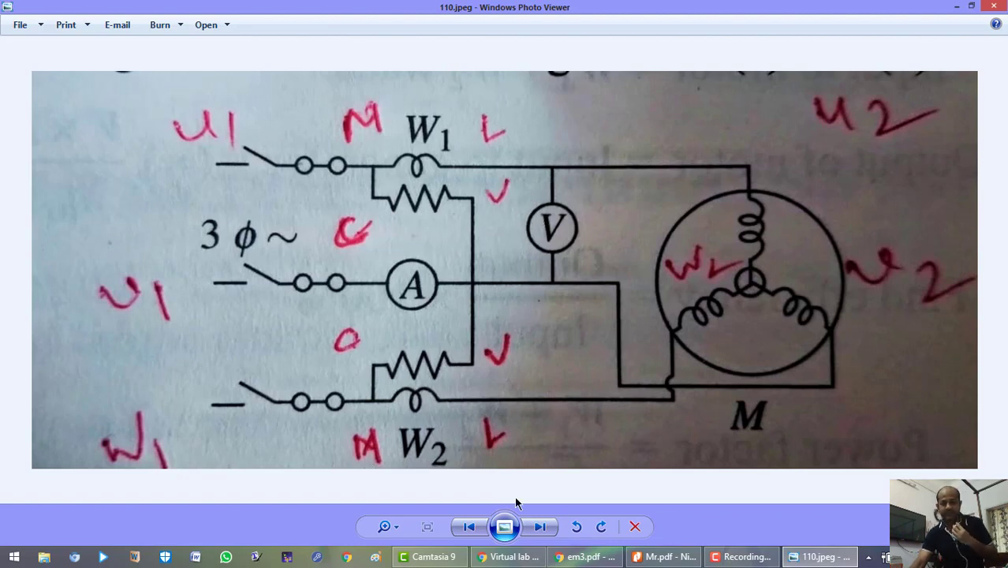
# - Return from the circuit photo to the No-Load Test experiment in Chrome and show its supply panel, meters and motor
pyautogui.click(573, 557)
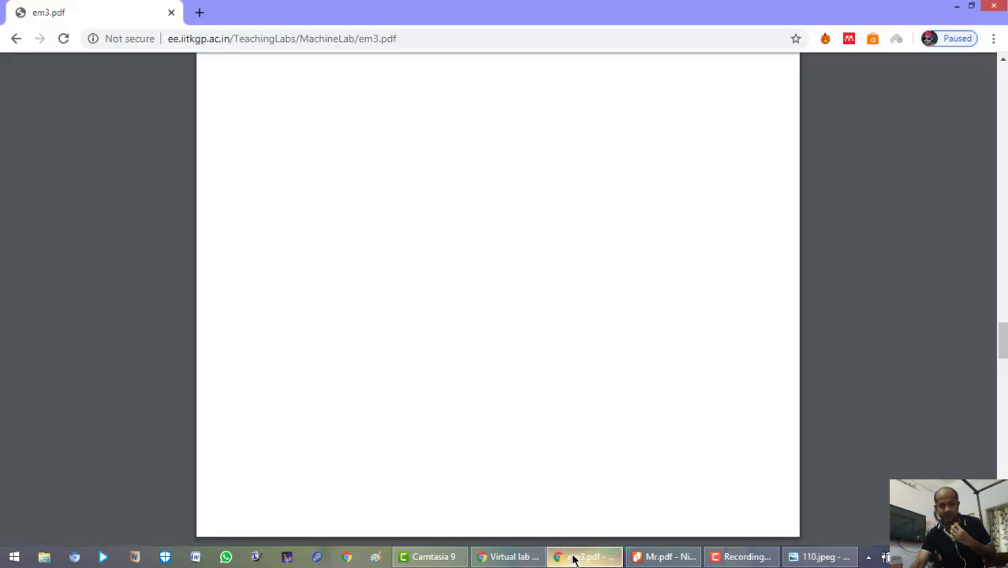
pyautogui.click(573, 558)
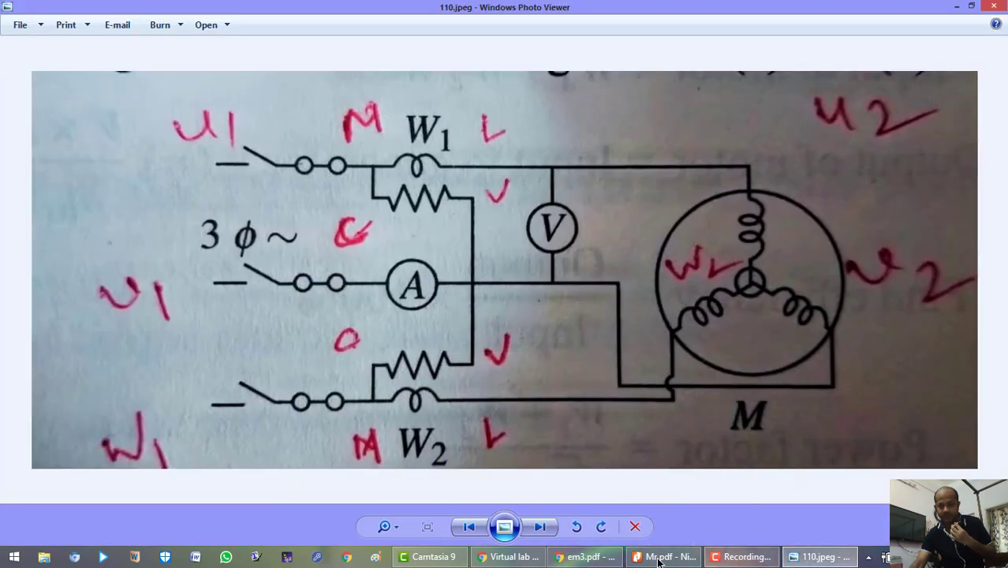
pyautogui.click(501, 557)
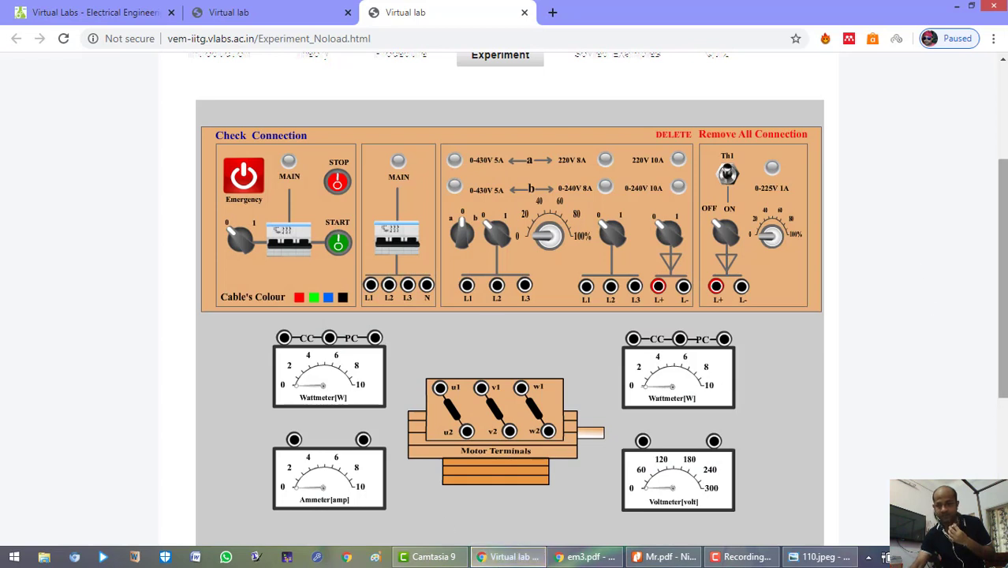
pyautogui.moveTo(1002, 283); pyautogui.dragTo(998, 311)
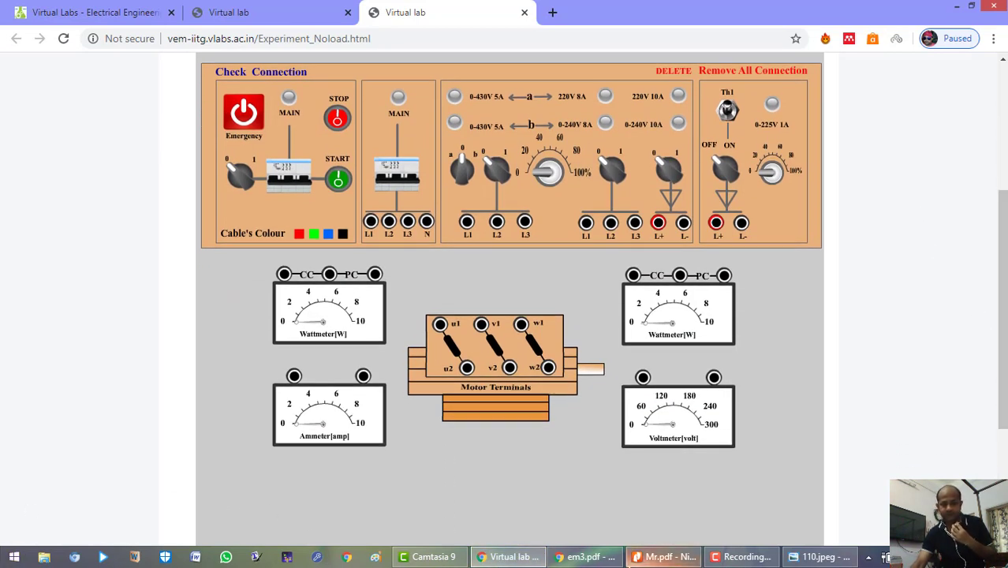
pyautogui.moveTo(665, 557)
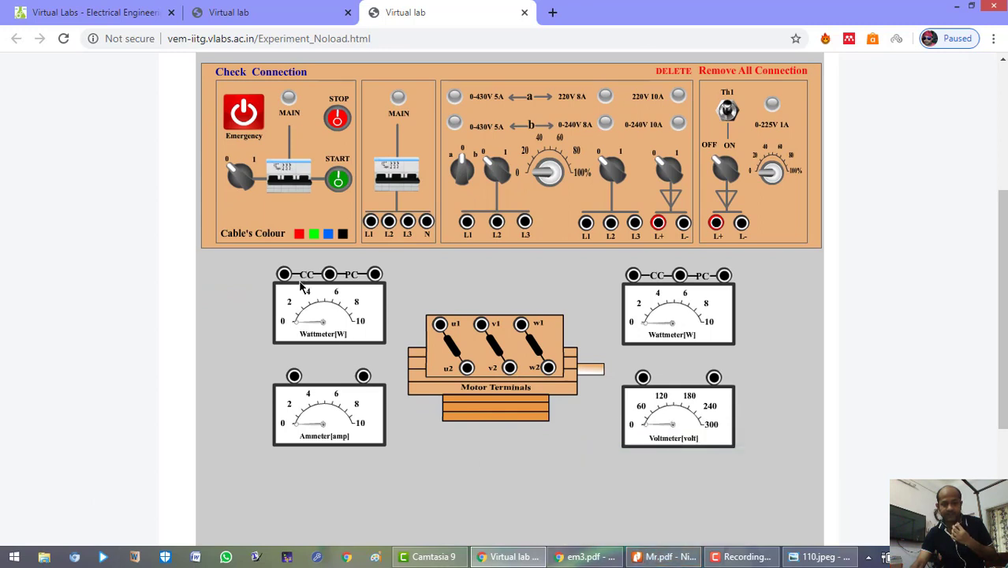
# - Connect supply L1 and L3 to the two wattmeters' CC terminals in red, and their common points to u1 and w1 in green
pyautogui.click(299, 236)
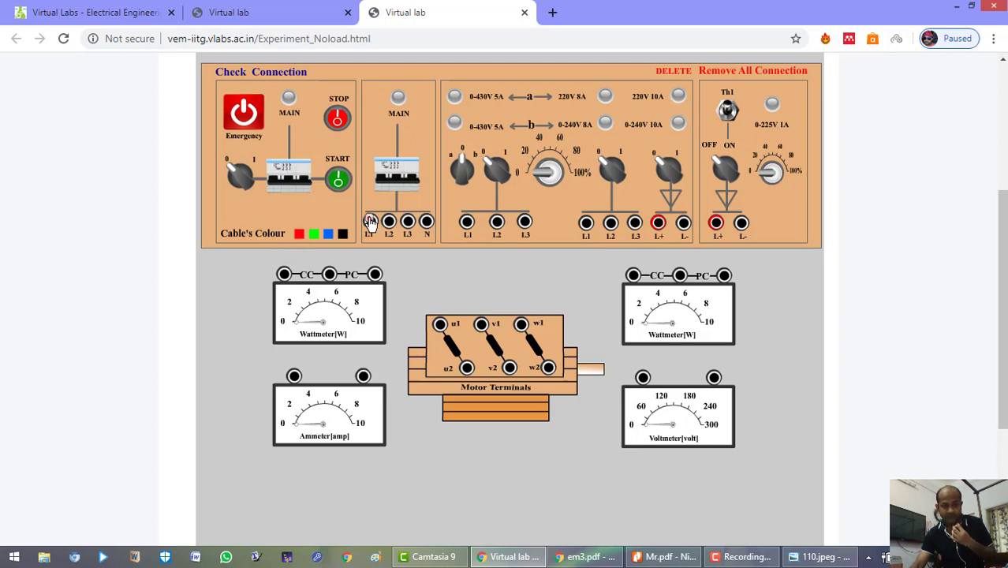
pyautogui.moveTo(368, 222); pyautogui.dragTo(282, 276)
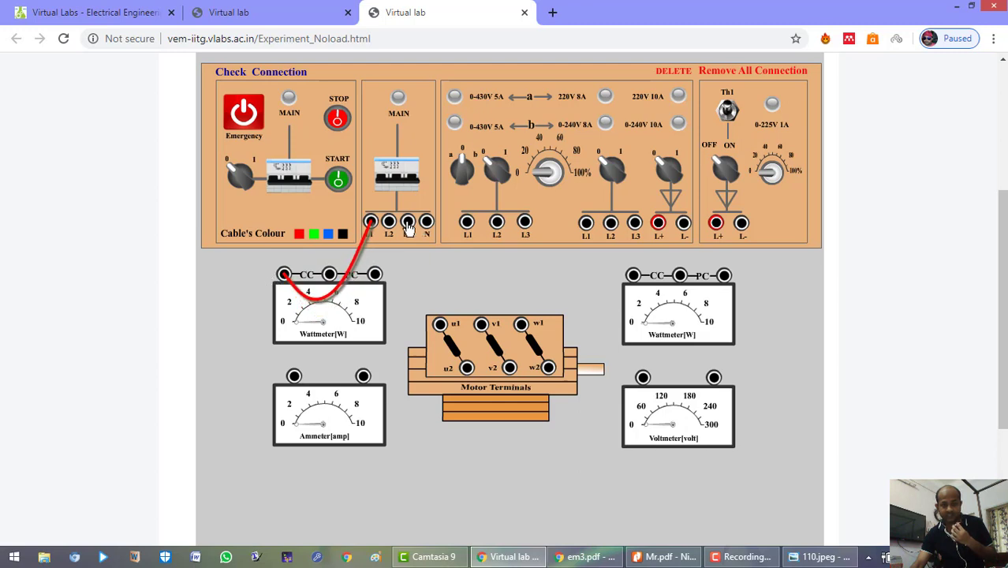
pyautogui.moveTo(408, 228)
pyautogui.mouseDown()
pyautogui.moveTo(481, 287)
pyautogui.moveTo(633, 280)
pyautogui.mouseUp()
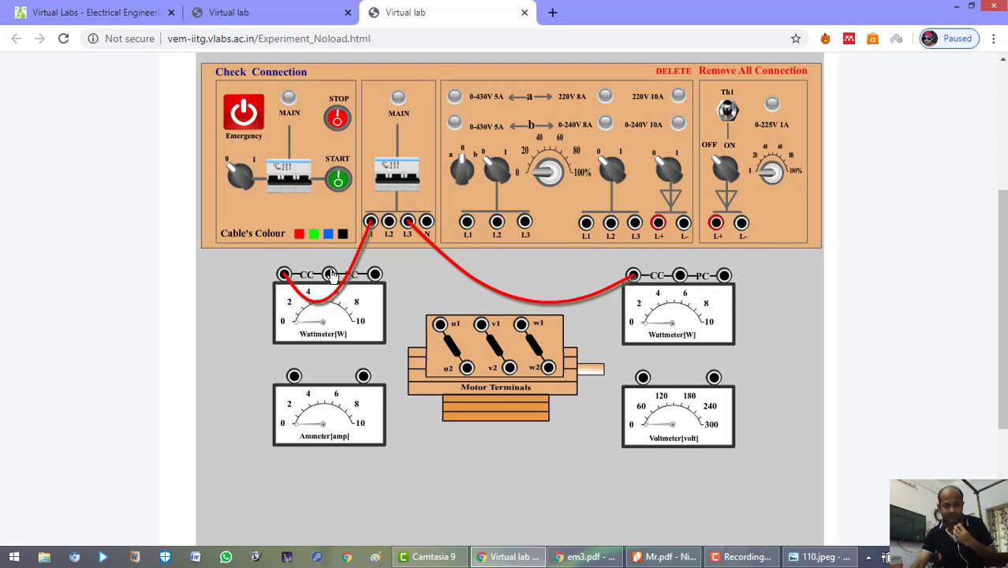
pyautogui.moveTo(330, 278); pyautogui.dragTo(439, 327)
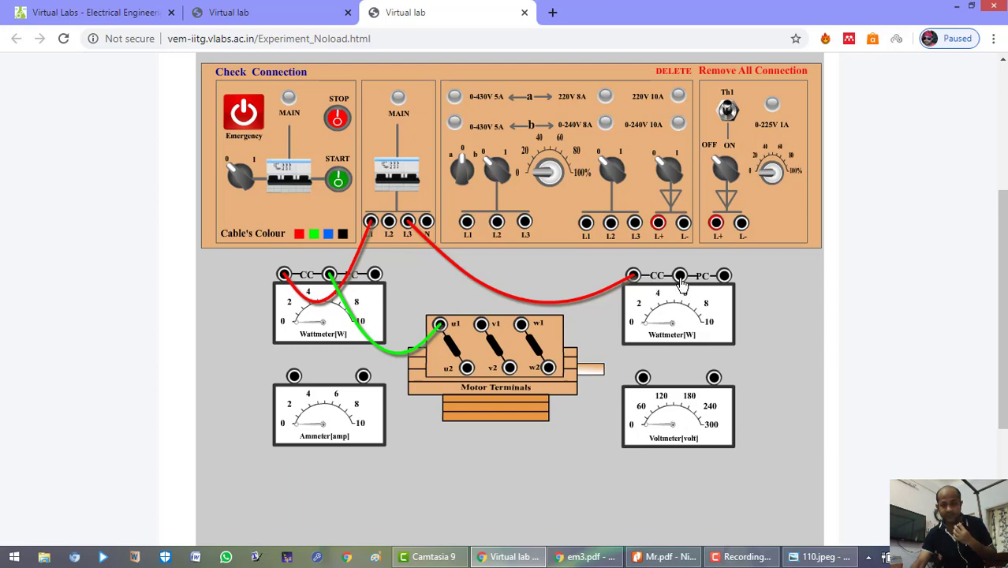
pyautogui.moveTo(680, 276); pyautogui.dragTo(523, 330)
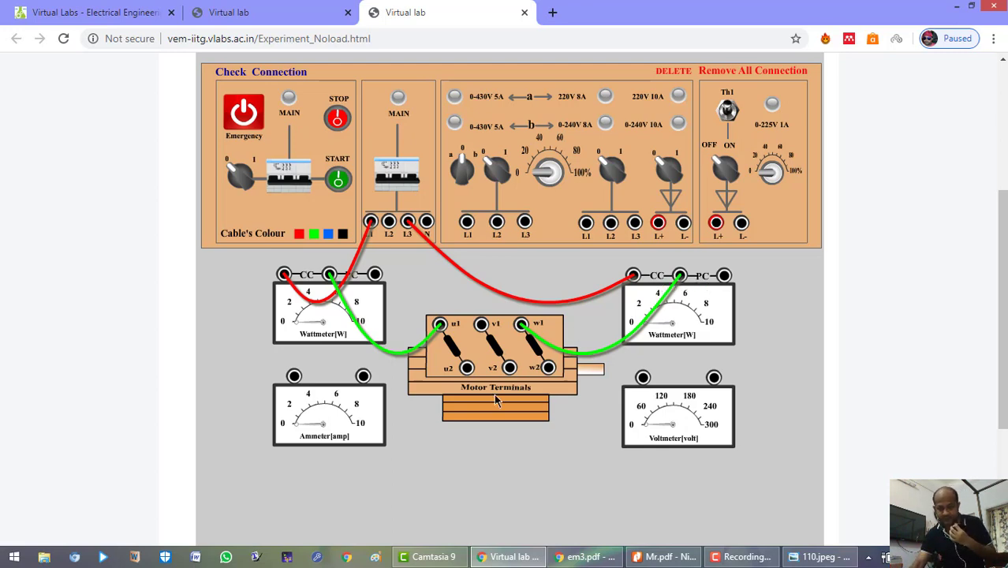
# - Check the circuit photo and connect supply L2 and the left wattmeter's PC terminal to motor terminal v1 with green cables
pyautogui.click(793, 557)
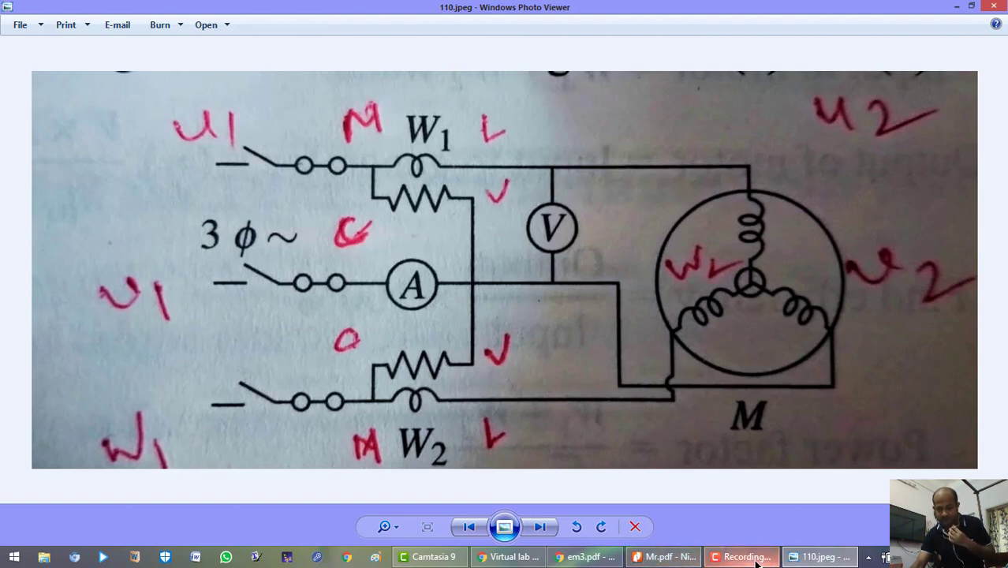
pyautogui.click(522, 557)
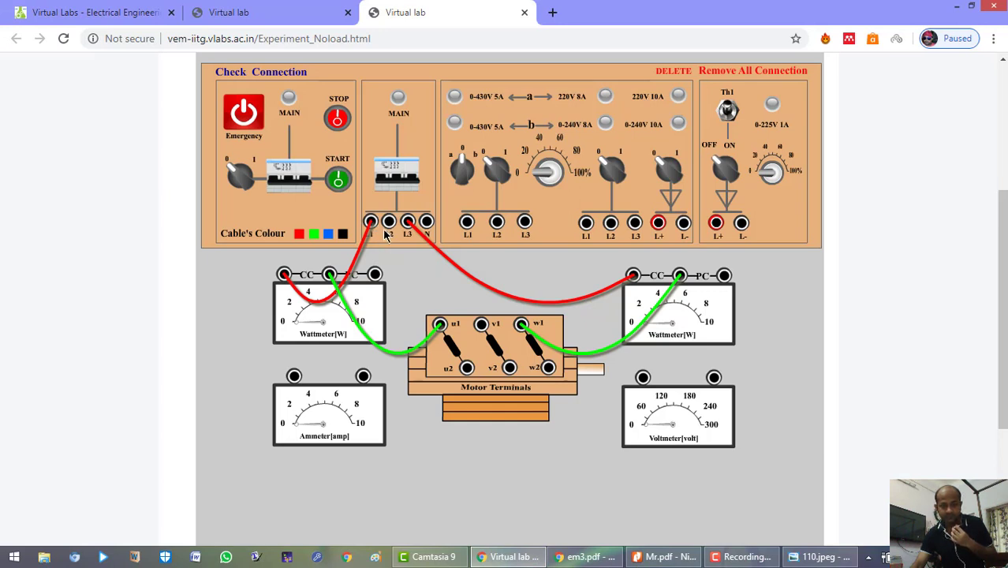
pyautogui.moveTo(390, 230); pyautogui.dragTo(483, 332)
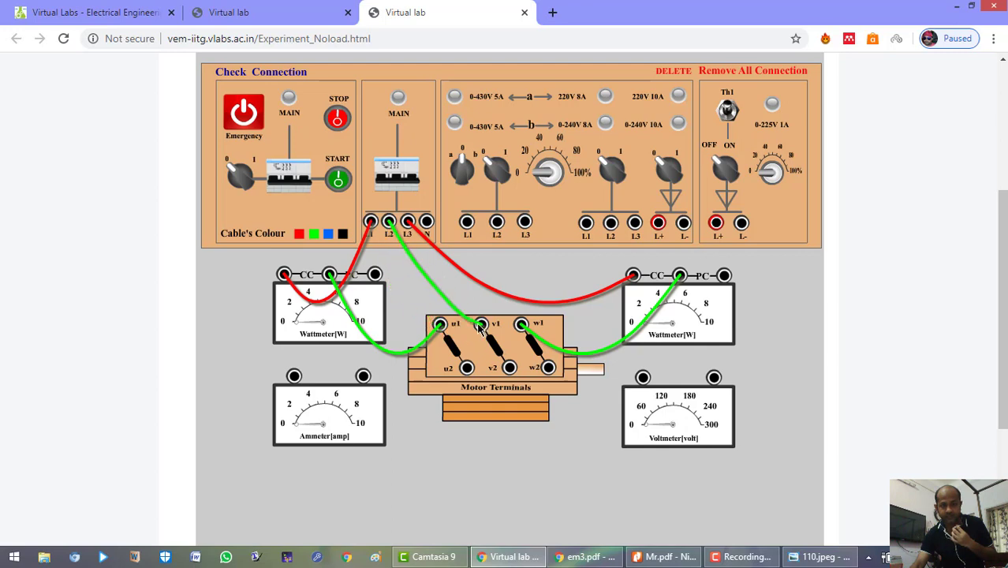
pyautogui.moveTo(376, 281)
pyautogui.mouseDown()
pyautogui.moveTo(412, 351)
pyautogui.moveTo(454, 363)
pyautogui.moveTo(484, 331)
pyautogui.mouseUp()
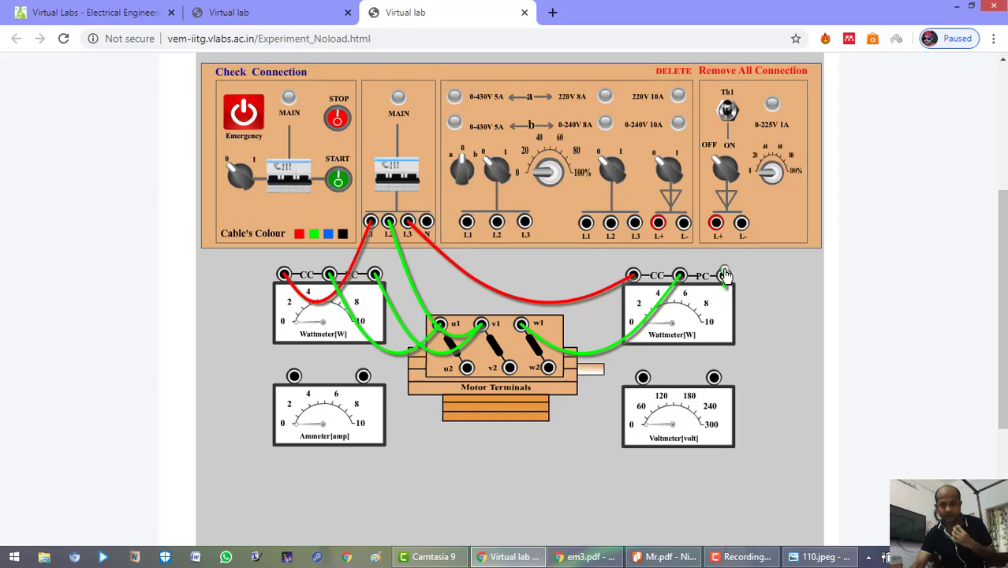
# - Connect the right wattmeter's PC terminal to v1 in green, and wire the ammeter between u2 and v2 with v2 joined to w2 in black
pyautogui.moveTo(724, 275); pyautogui.dragTo(482, 333)
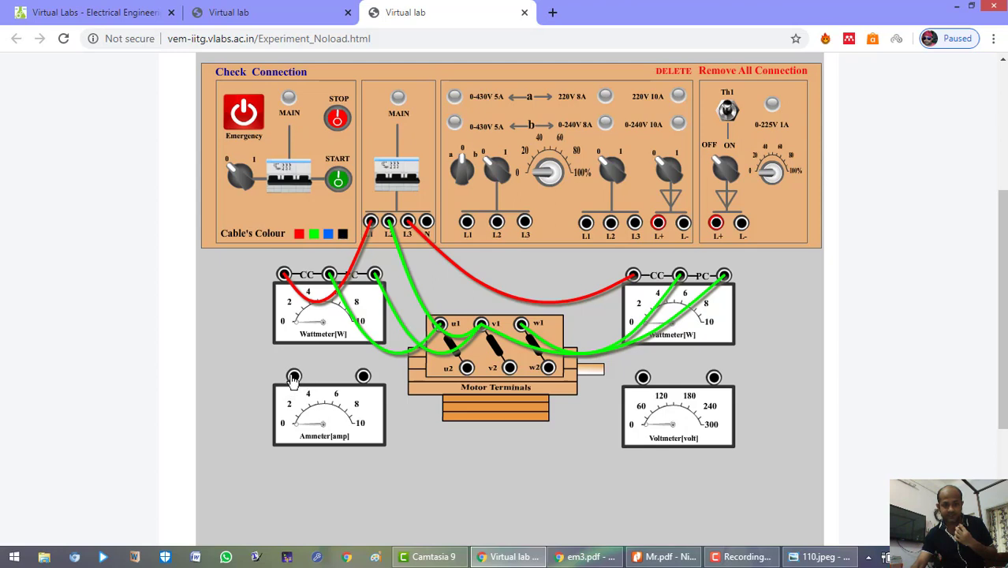
pyautogui.moveTo(293, 379); pyautogui.dragTo(552, 375)
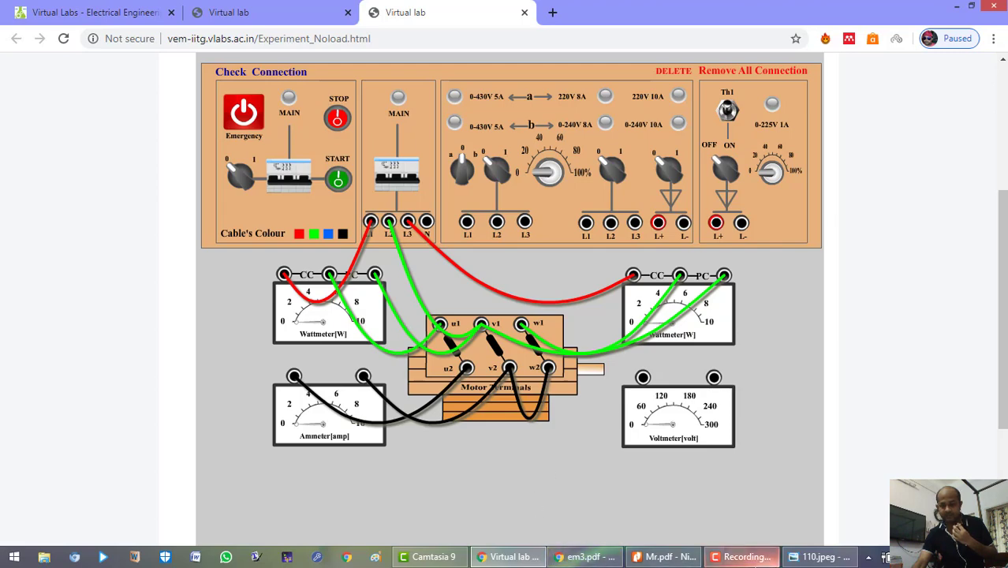
# - Check the voltmeter's placement in the circuit photo and connect its two terminals to supply L1 and L3 with blue cables
pyautogui.click(820, 557)
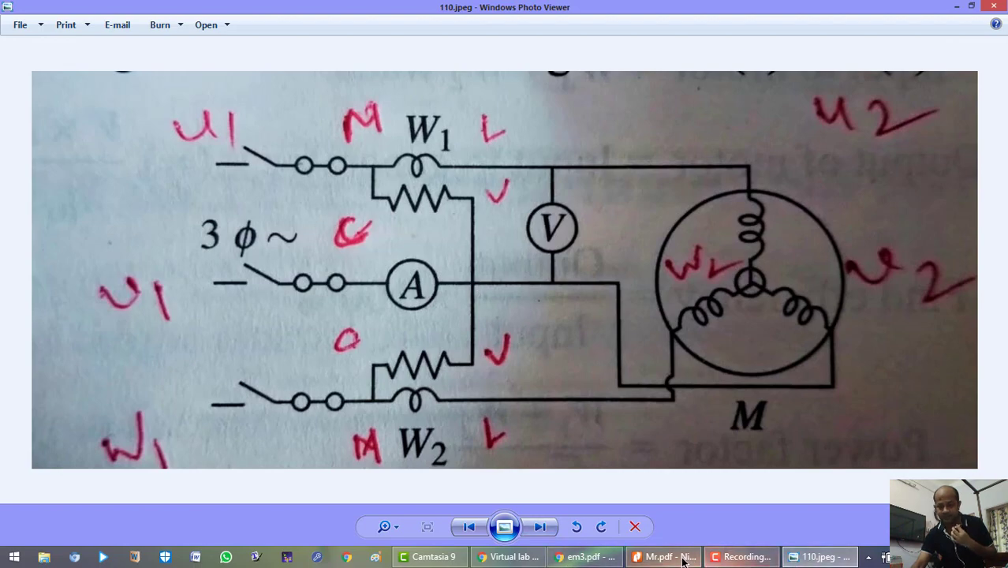
pyautogui.click(513, 561)
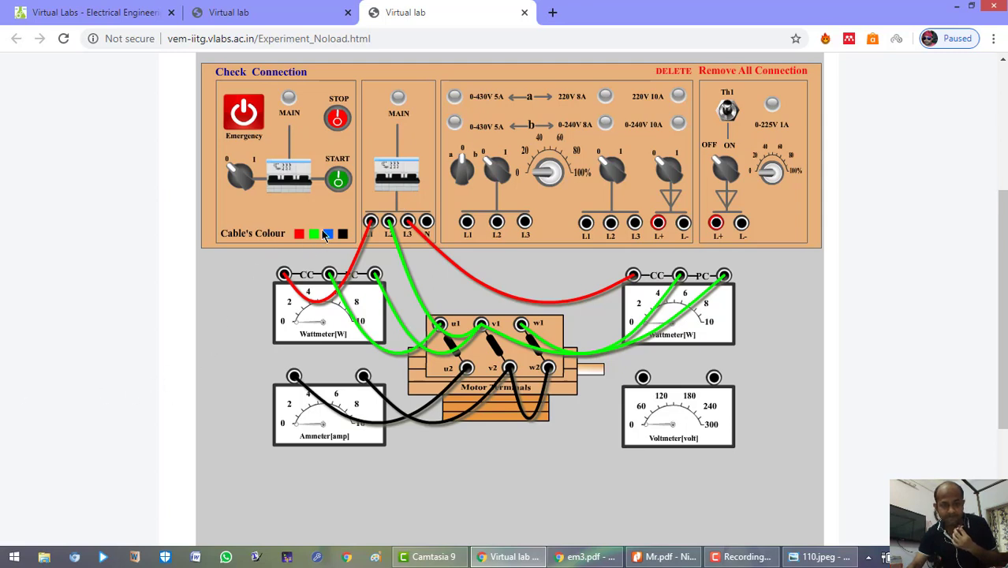
pyautogui.click(370, 222)
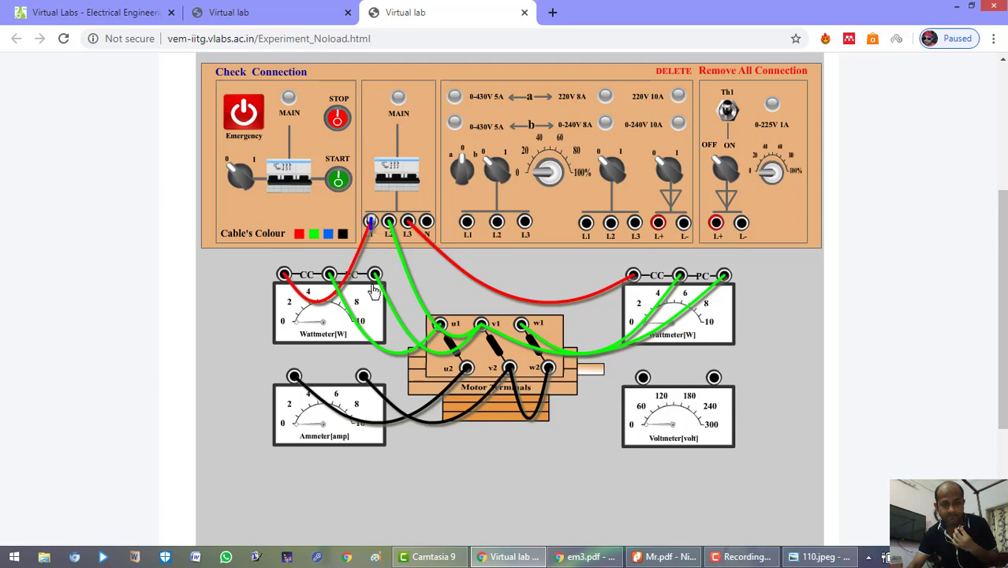
pyautogui.click(643, 379)
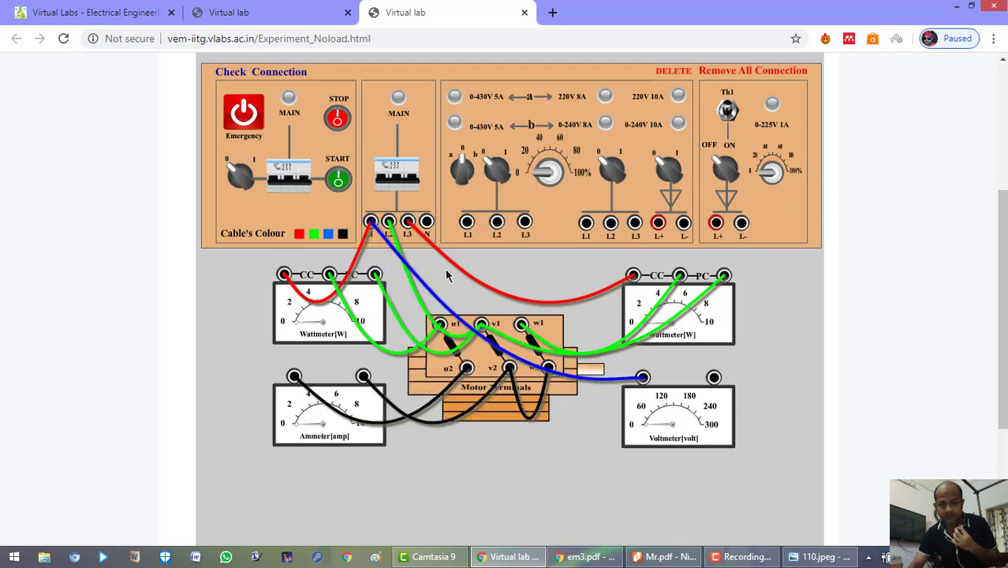
pyautogui.click(407, 226)
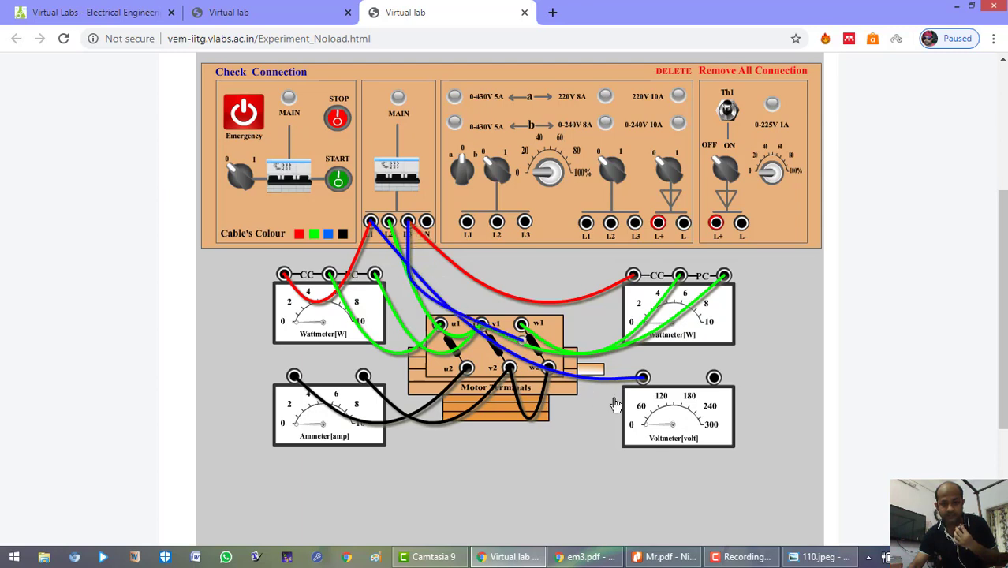
pyautogui.click(713, 378)
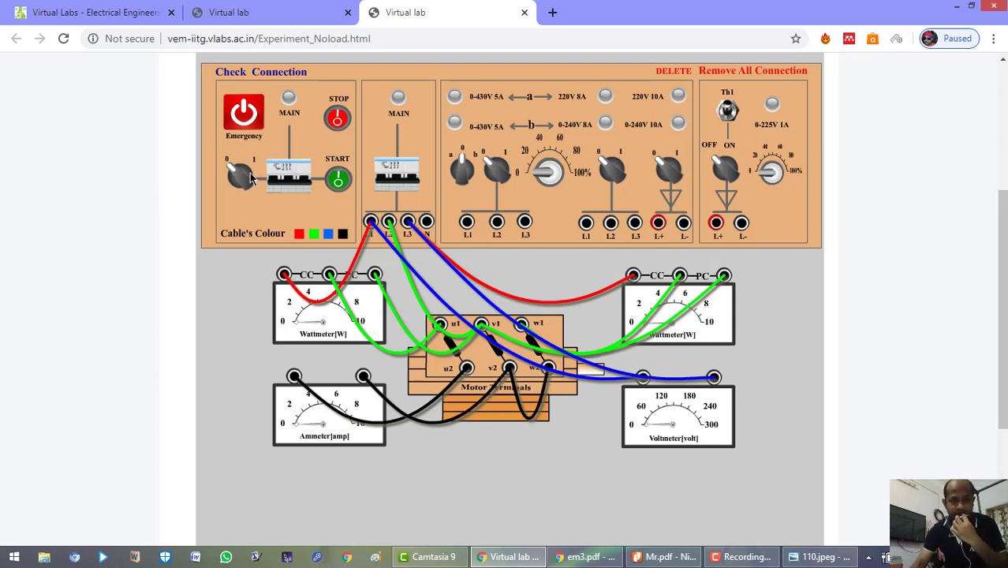
# - Check the wiring with the lab's connection check and energise both MAIN supplies by setting the rotary switch to 1, closing both breakers and starting
pyautogui.click(257, 75)
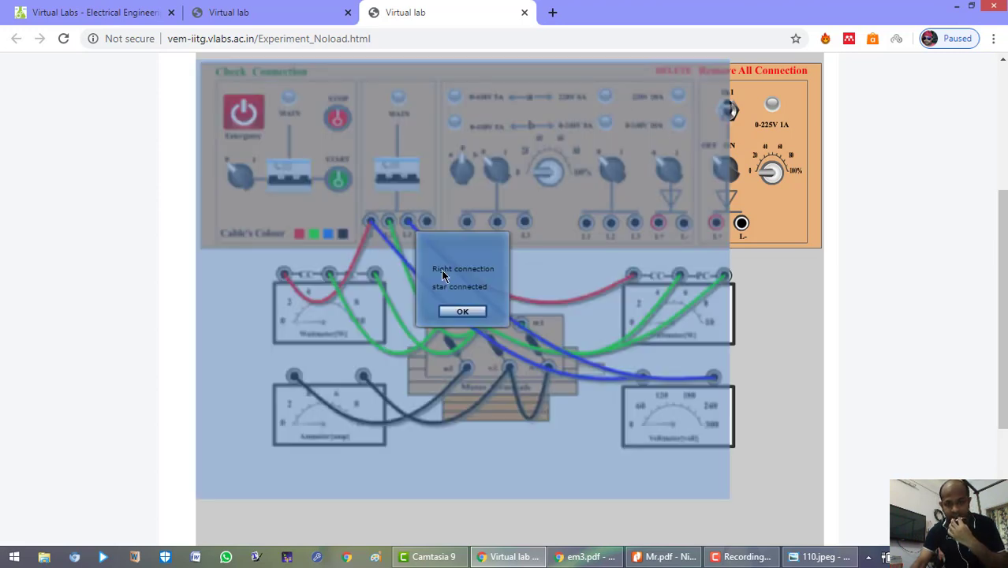
pyautogui.click(463, 313)
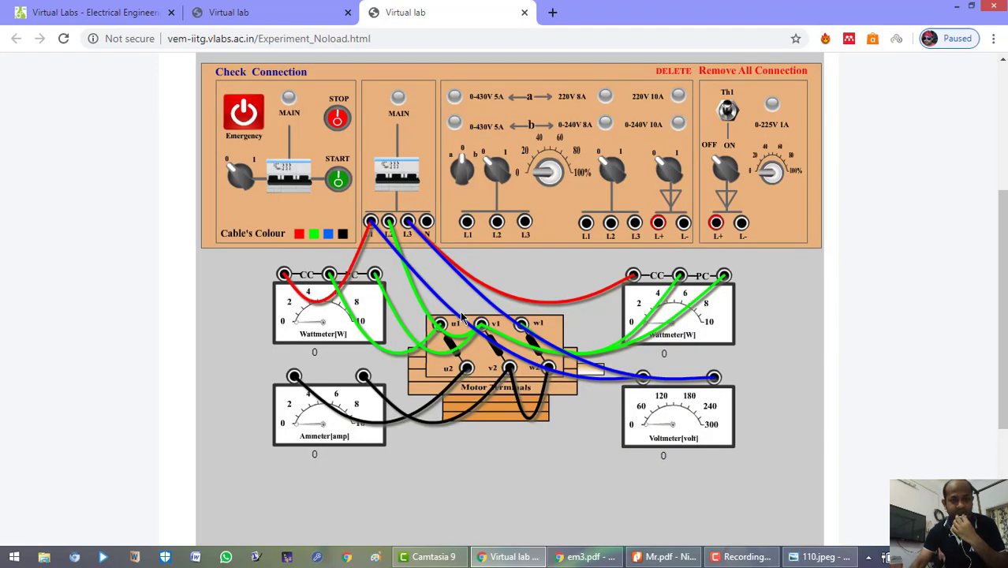
pyautogui.click(240, 176)
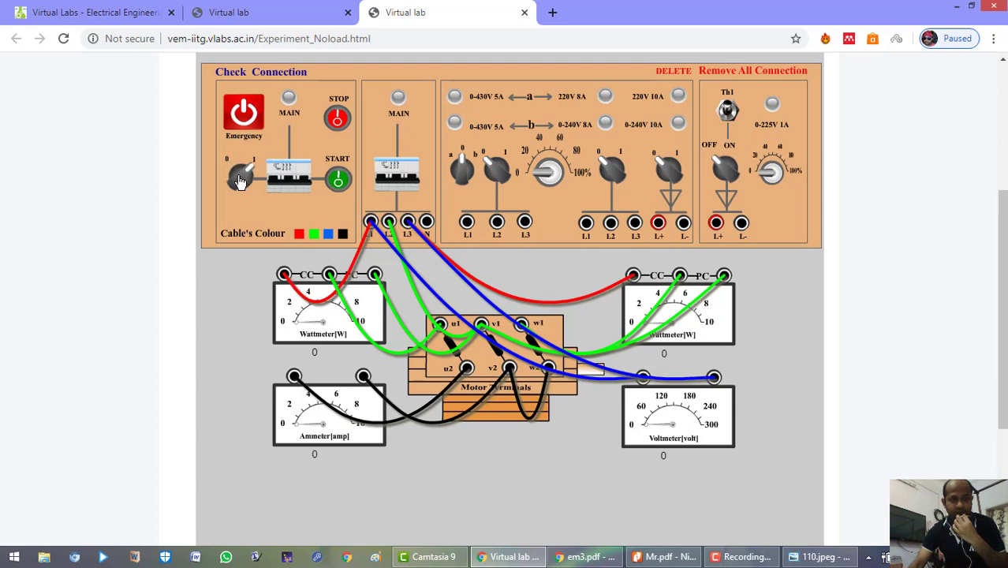
pyautogui.click(286, 188)
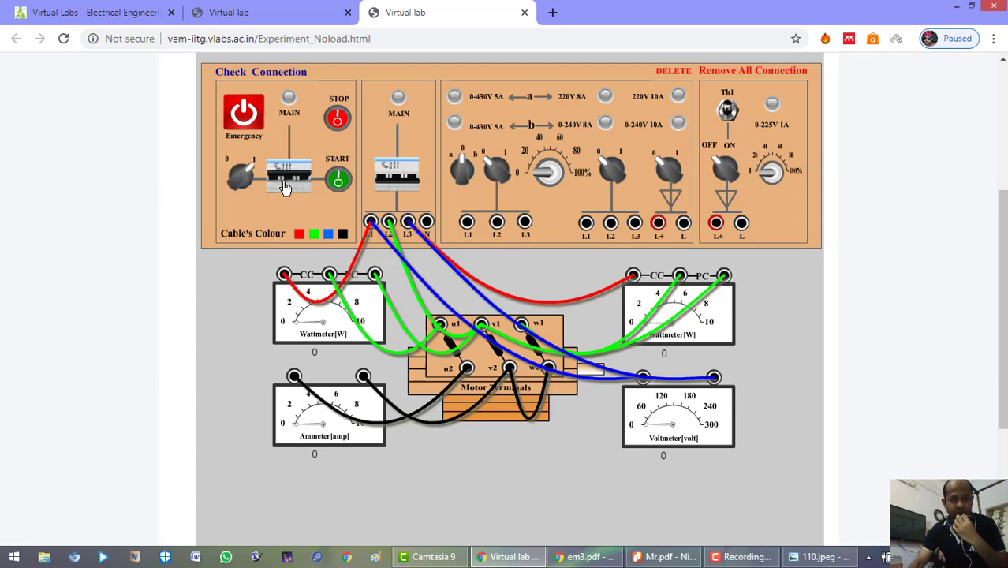
pyautogui.click(339, 183)
pyautogui.click(392, 185)
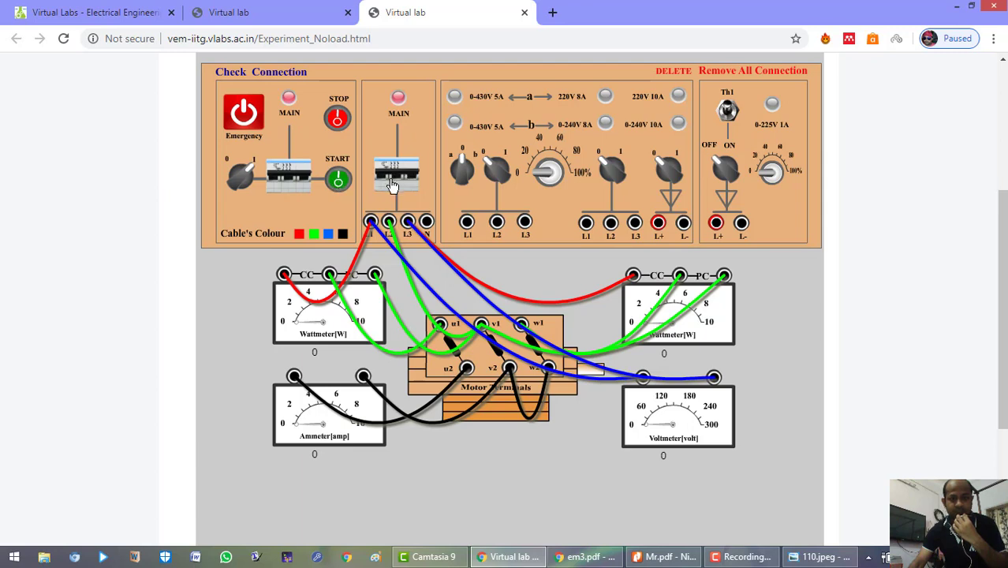
# - Set the variable supply's range selector to b (0-430V 5A) and its output switch to 1
pyautogui.click(464, 175)
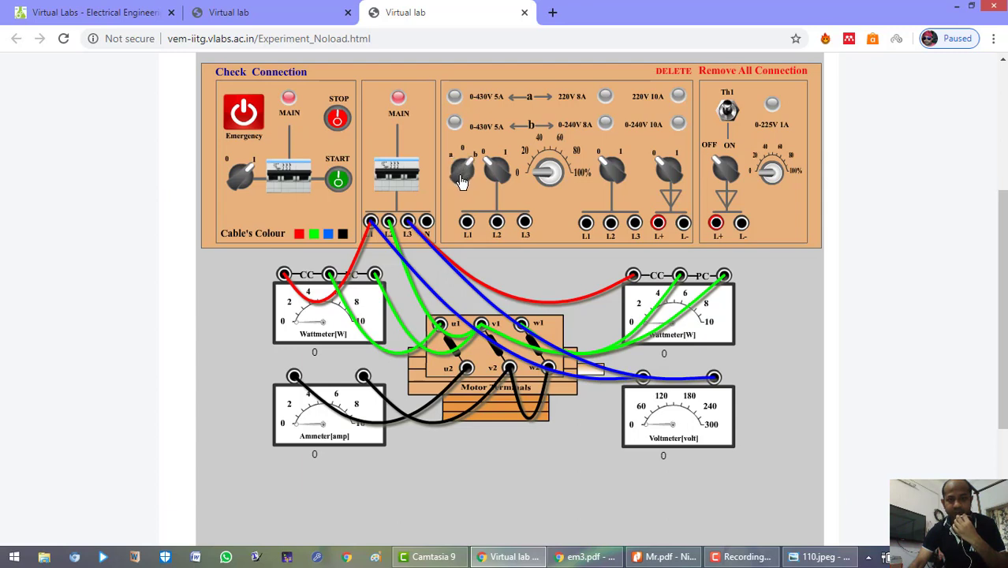
pyautogui.click(462, 175)
pyautogui.click(499, 175)
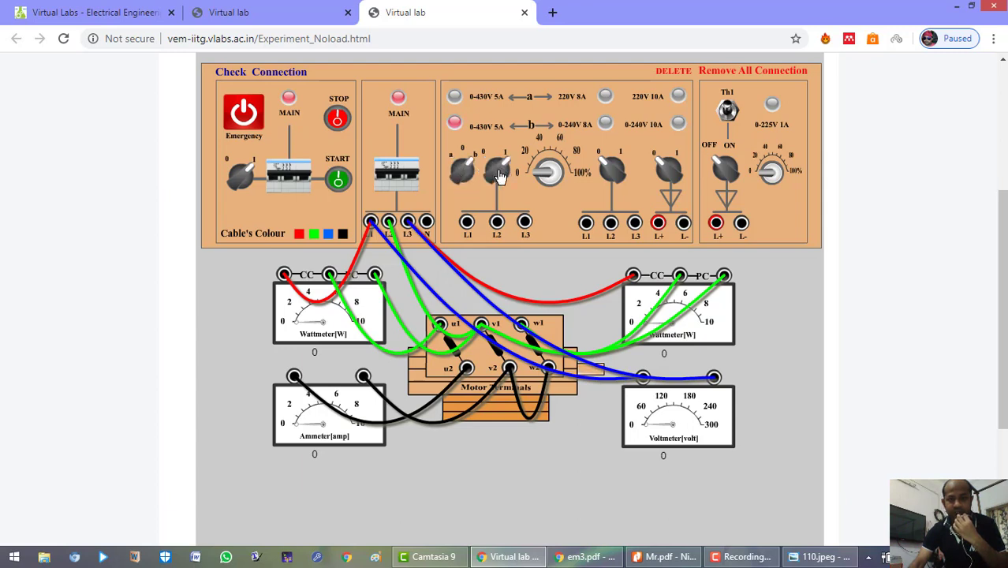